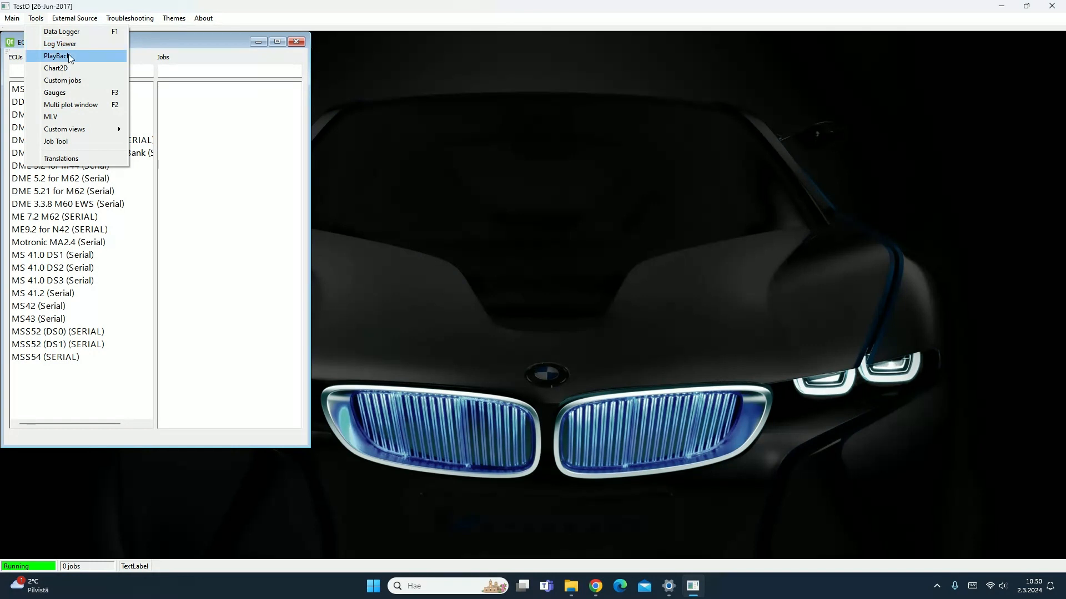
Open the PlayBack tool and load the log file 85.csv with the 2D Chart option enabled
left_click(68, 55)
left_click(492, 59)
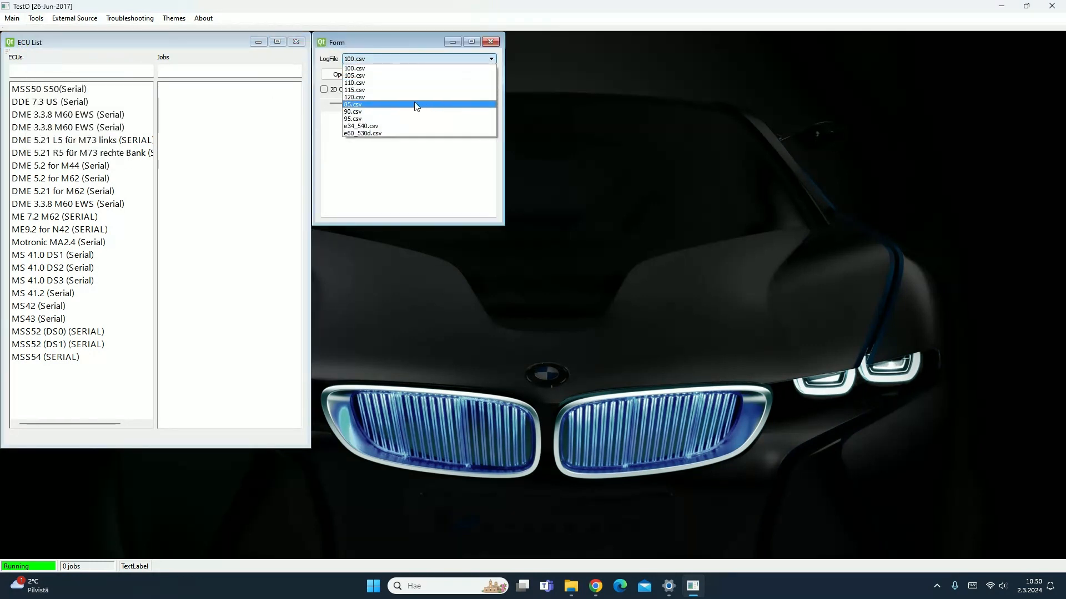
left_click(365, 104)
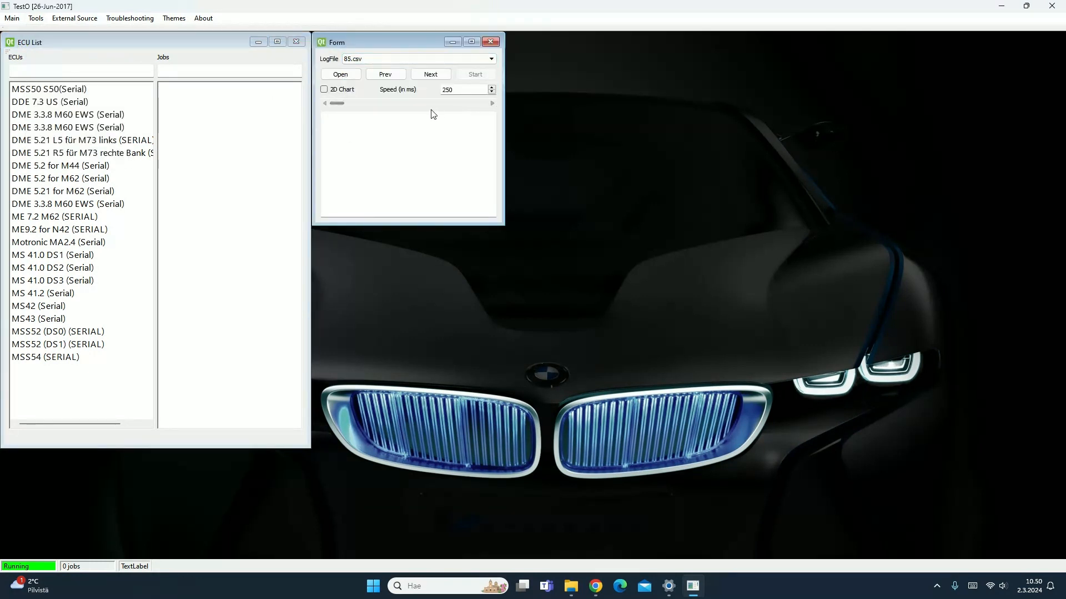
left_click(324, 89)
left_click(351, 77)
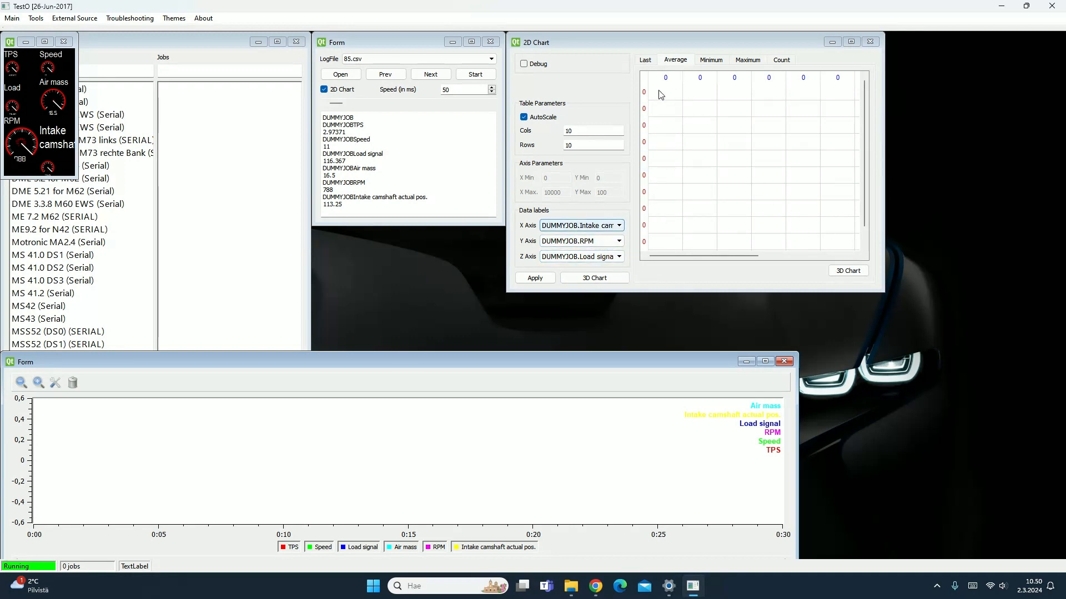
Enlarge the 2D chart window and set its table to 25 columns and 25 rows
left_click(852, 44)
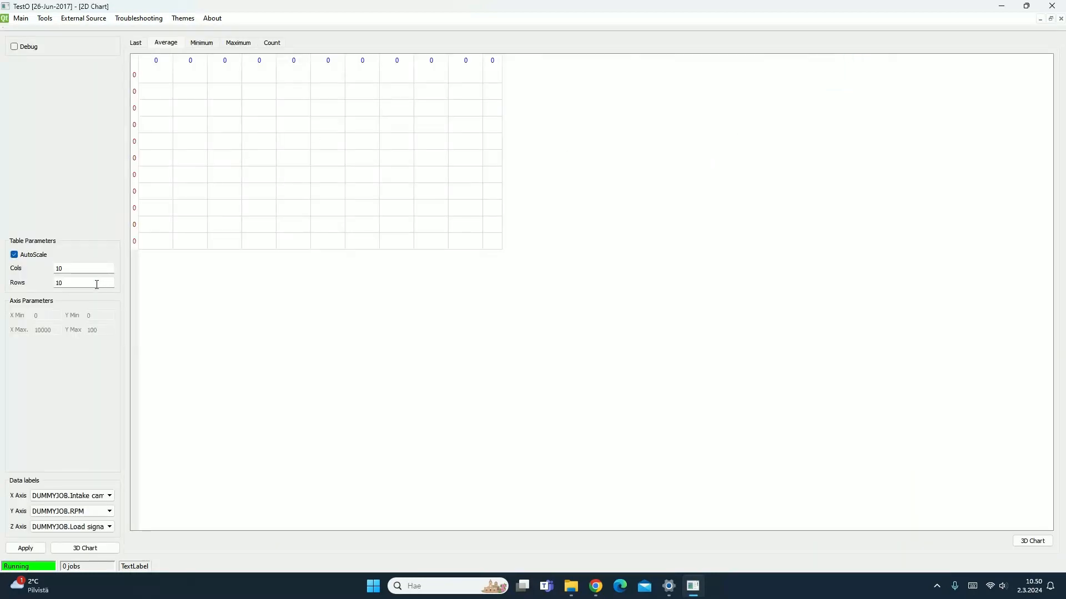
left_click_drag(97, 284, 47, 295)
left_click(36, 549)
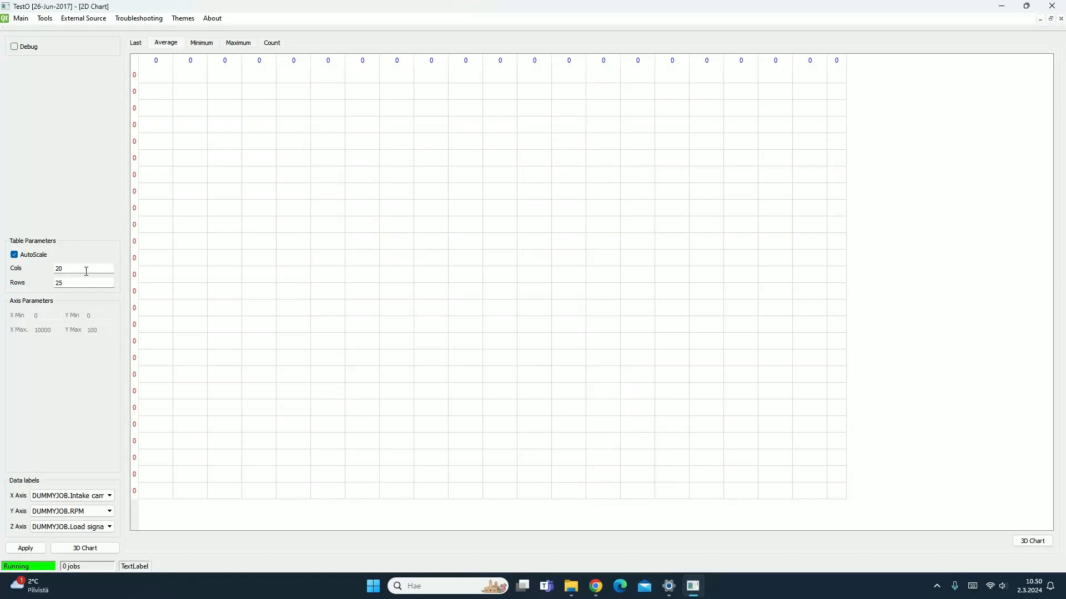
left_click(23, 549)
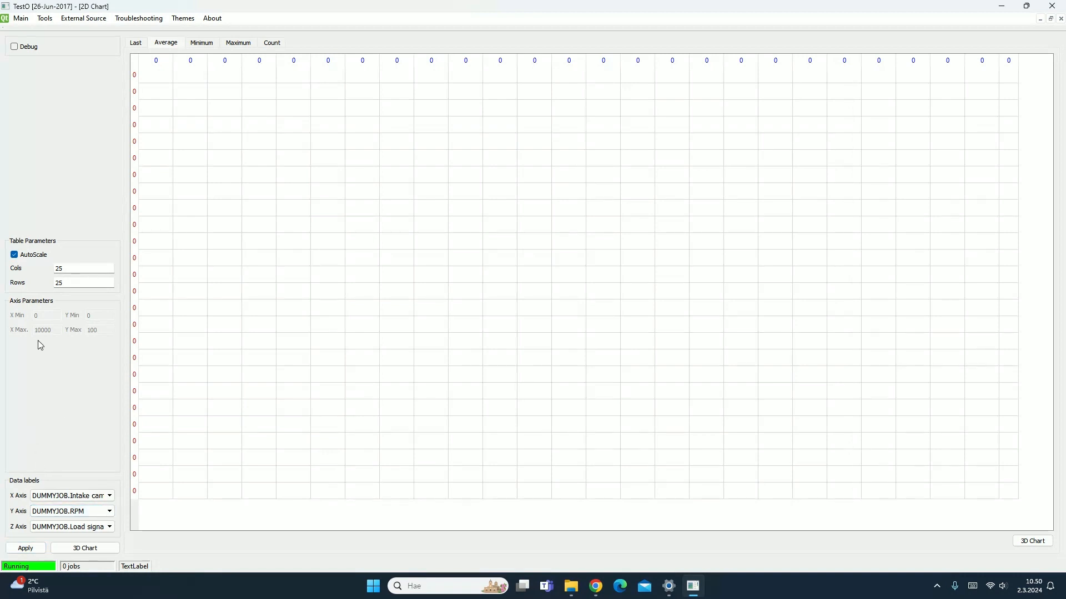
Start playback of the 85.csv log and view the 2D chart at full size
left_click(1050, 18)
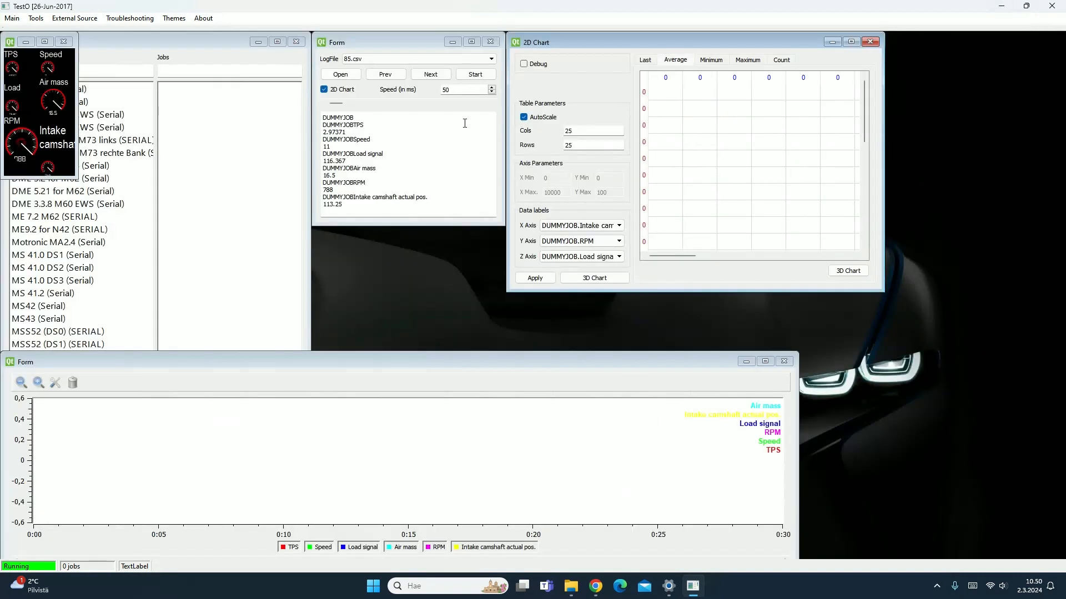
left_click(475, 75)
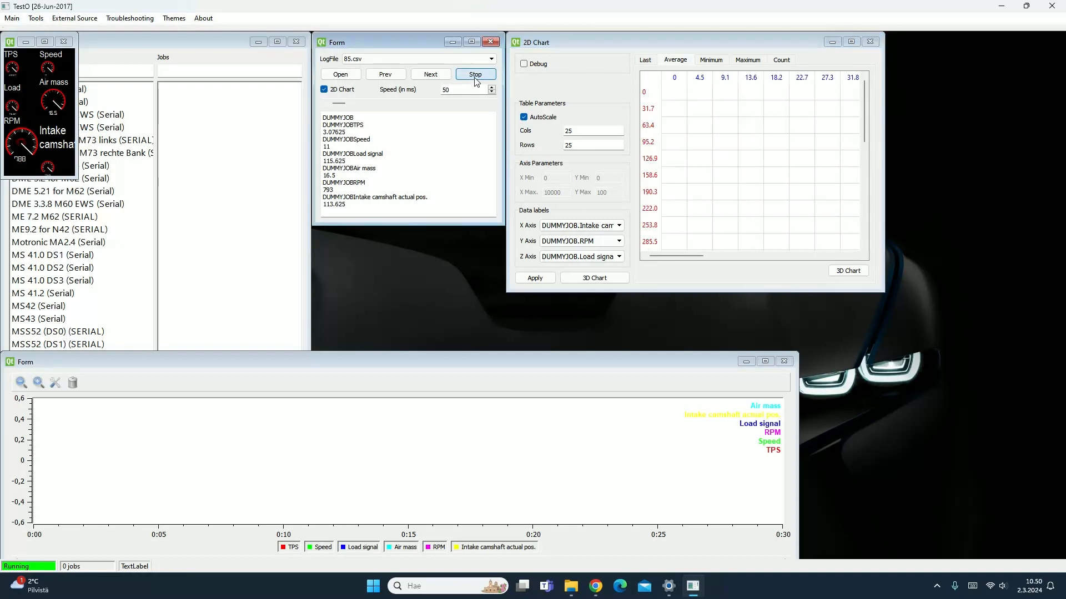
left_click(850, 41)
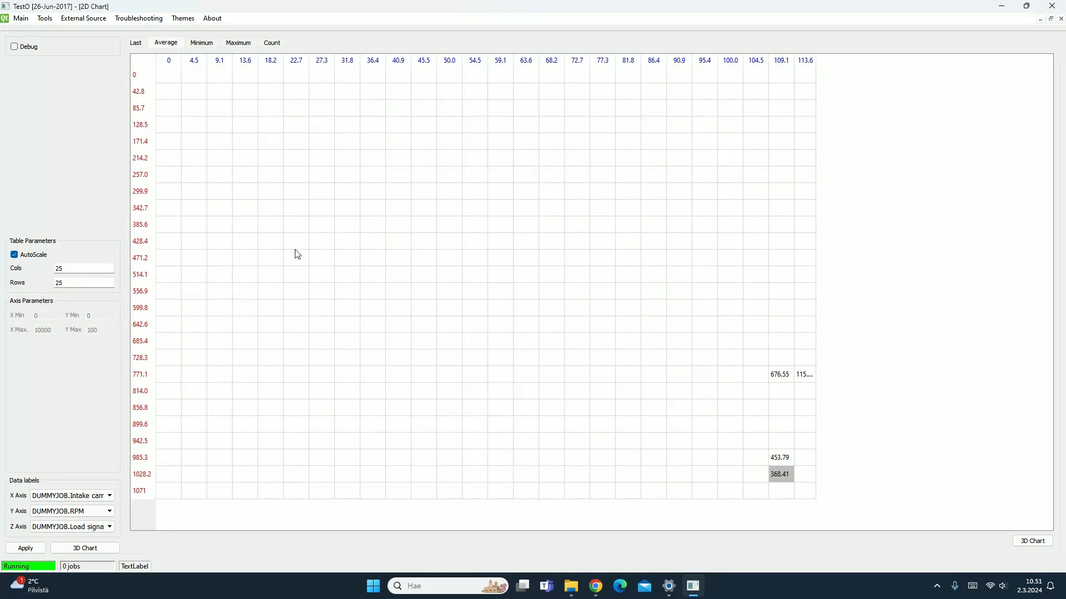
Turn off AutoScale and set the chart axes to X 80–125 and Y 1000–7000
left_click(13, 255)
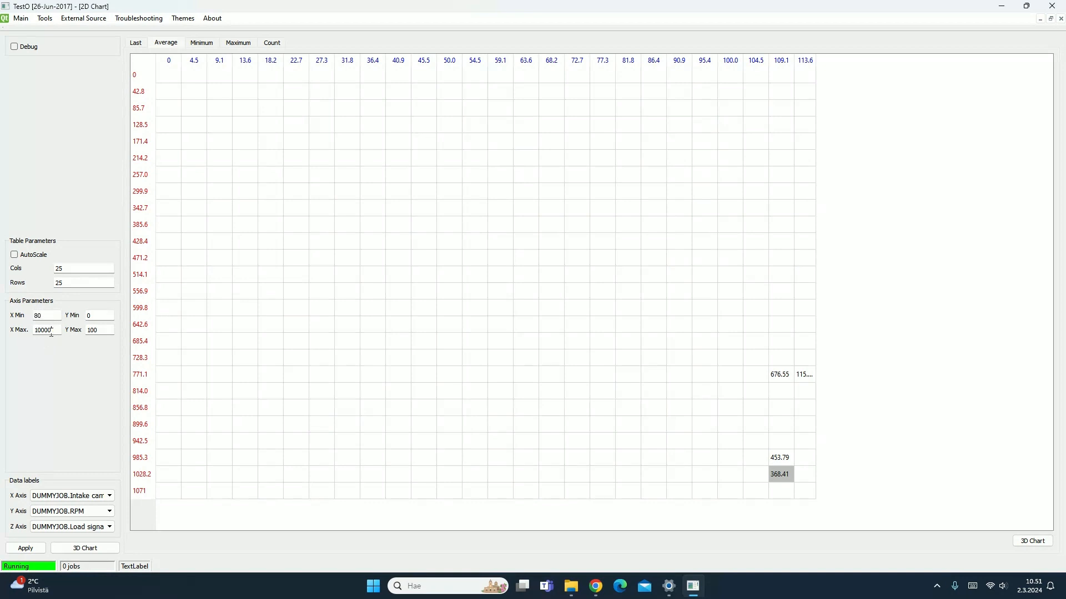
left_click_drag(52, 332, 21, 344)
type("1")
type("100")
left_click(33, 549)
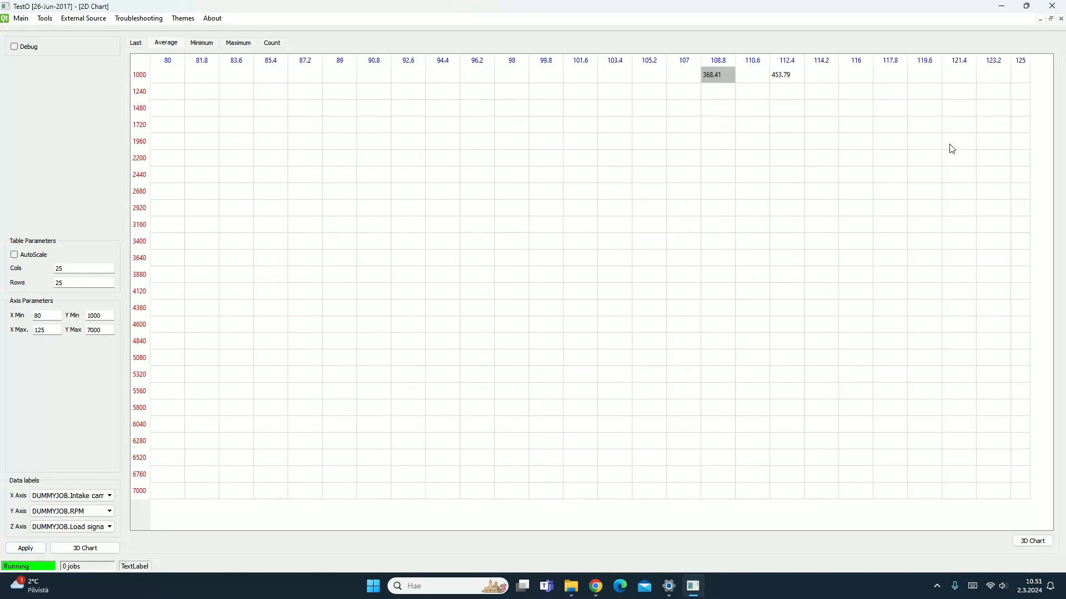
Play the rest of the 85.csv log into the 2D chart and show the Maximum values at full size
left_click(1051, 20)
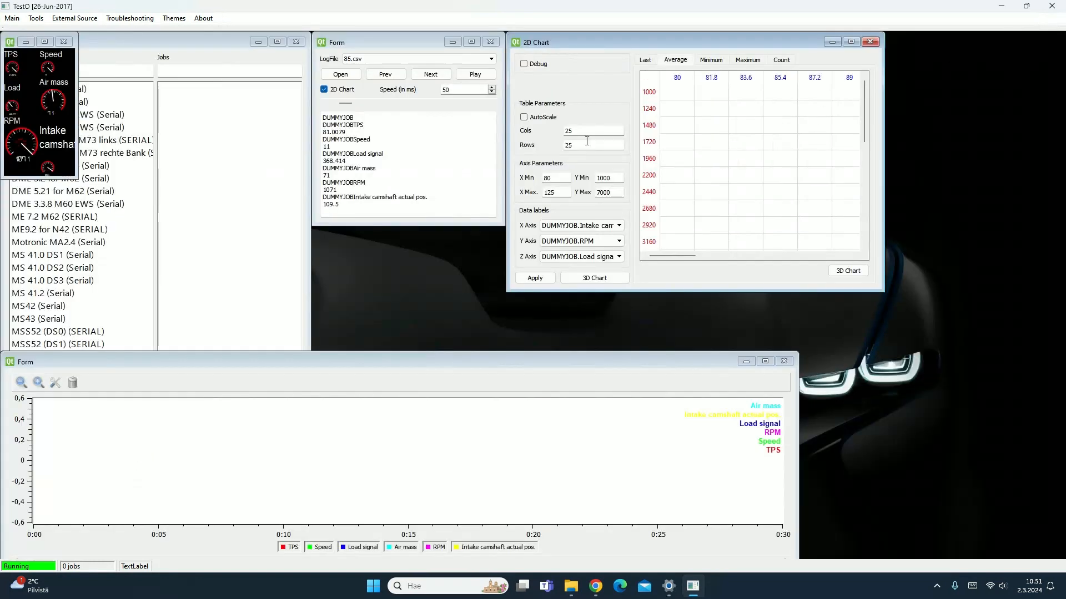
left_click(475, 75)
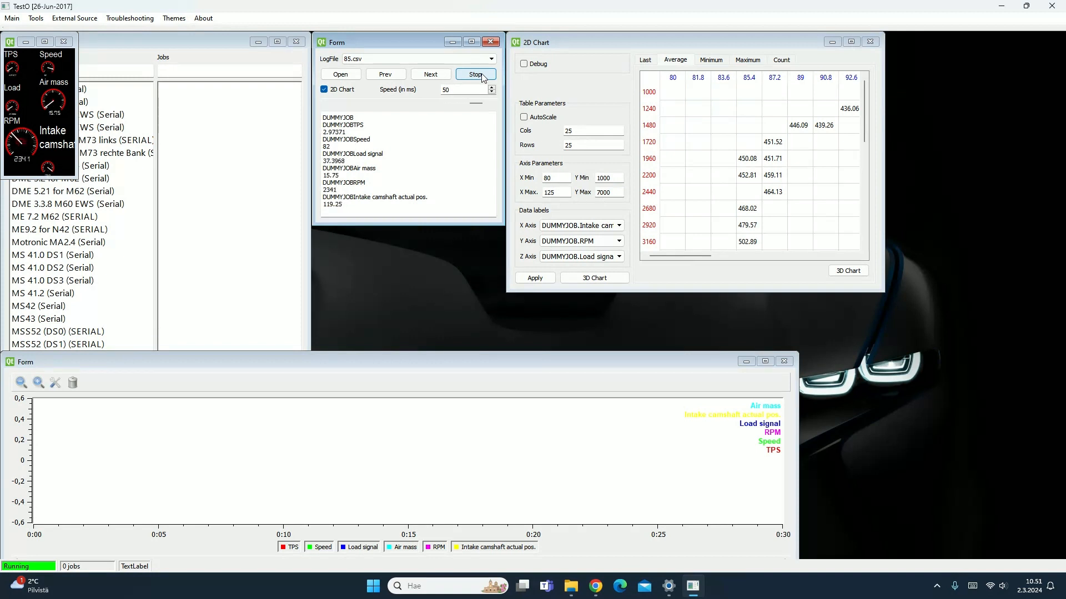
left_click(482, 77)
left_click(850, 42)
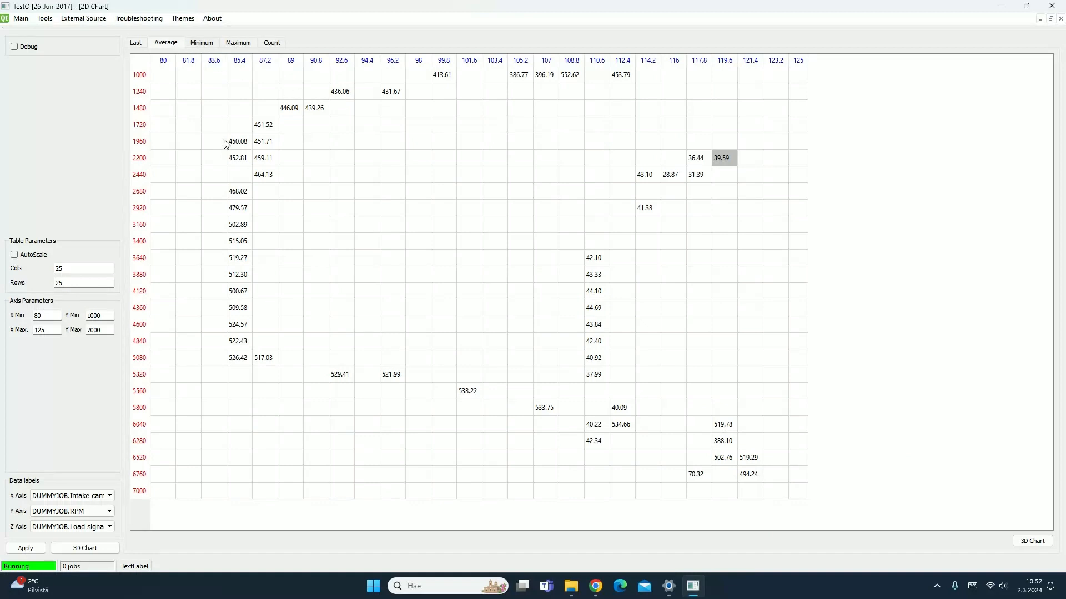
left_click(237, 43)
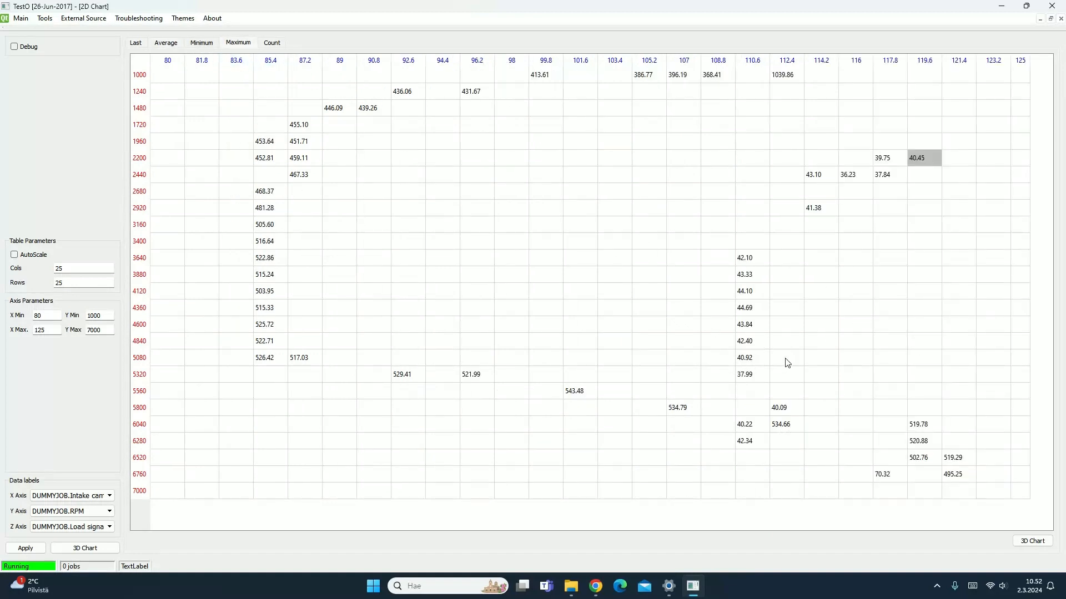
Load 90.csv with the 2D Chart option off and play it back, checking the 2D chart at full size
left_click(1051, 19)
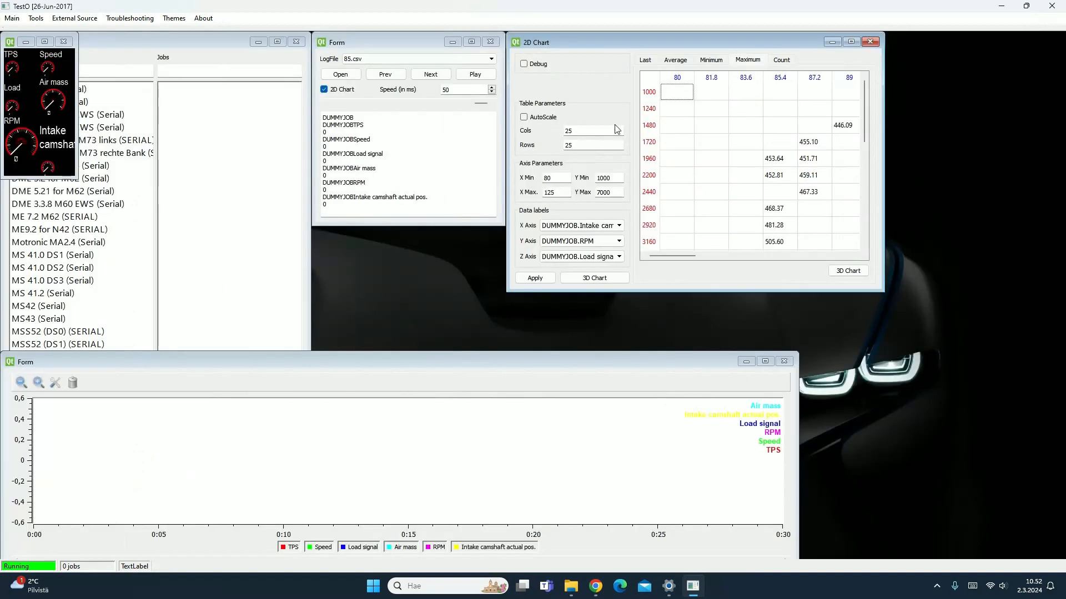
left_click(491, 59)
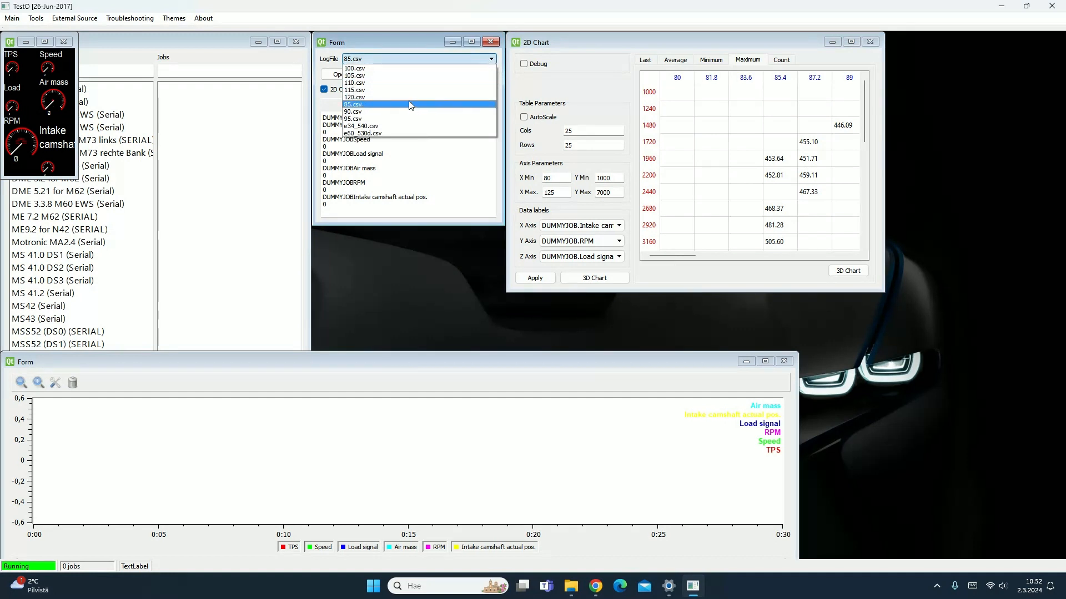
left_click(388, 113)
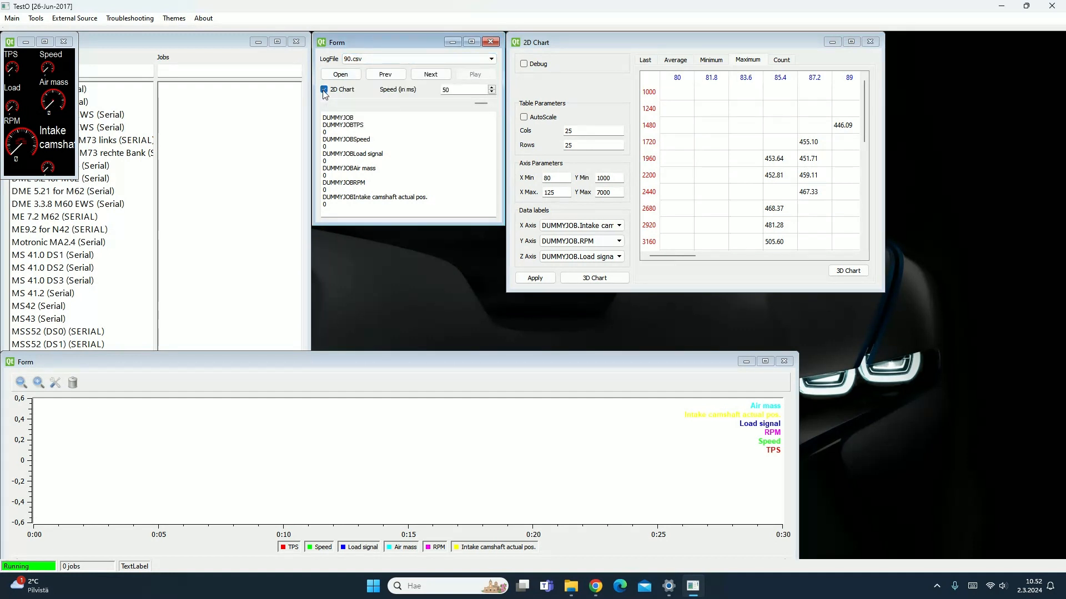
left_click(340, 73)
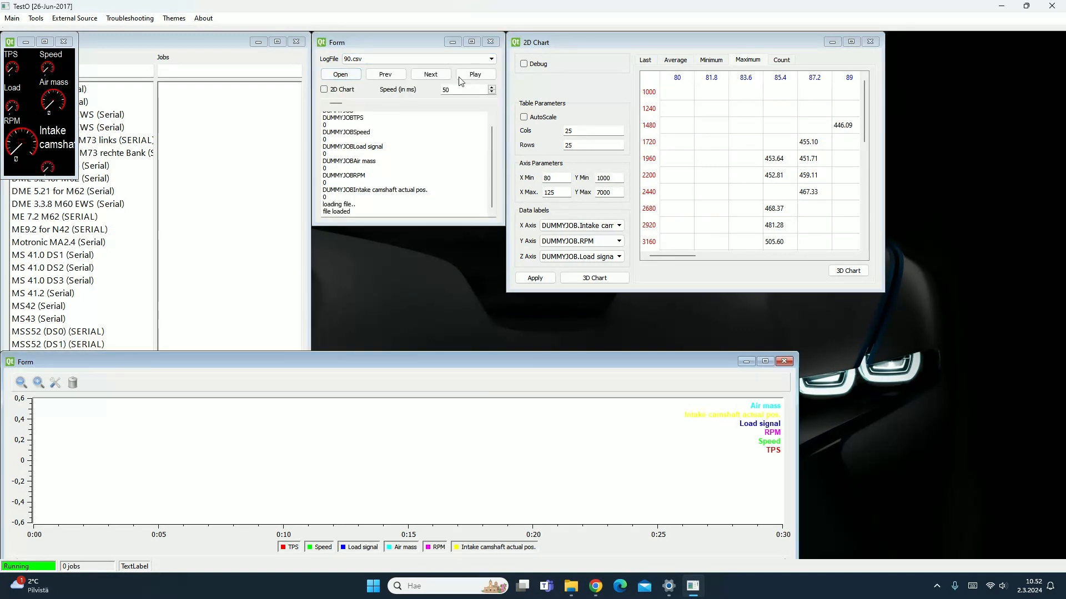
left_click(475, 76)
left_click(850, 42)
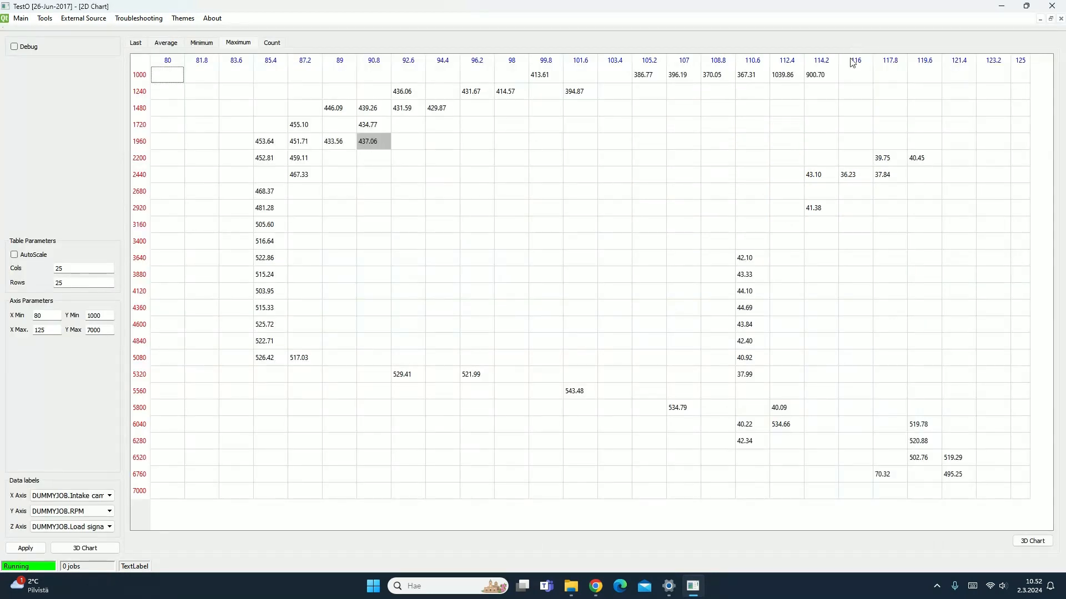
left_click(1050, 18)
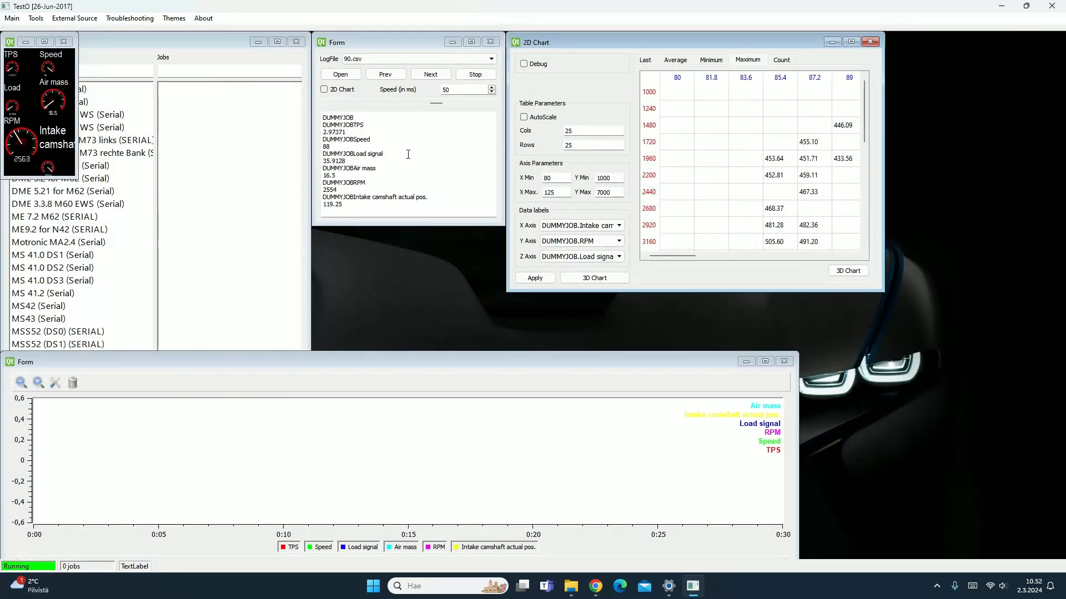
left_click(475, 75)
Load the log file 95.csv and play it back into the existing 2D chart
left_click(477, 59)
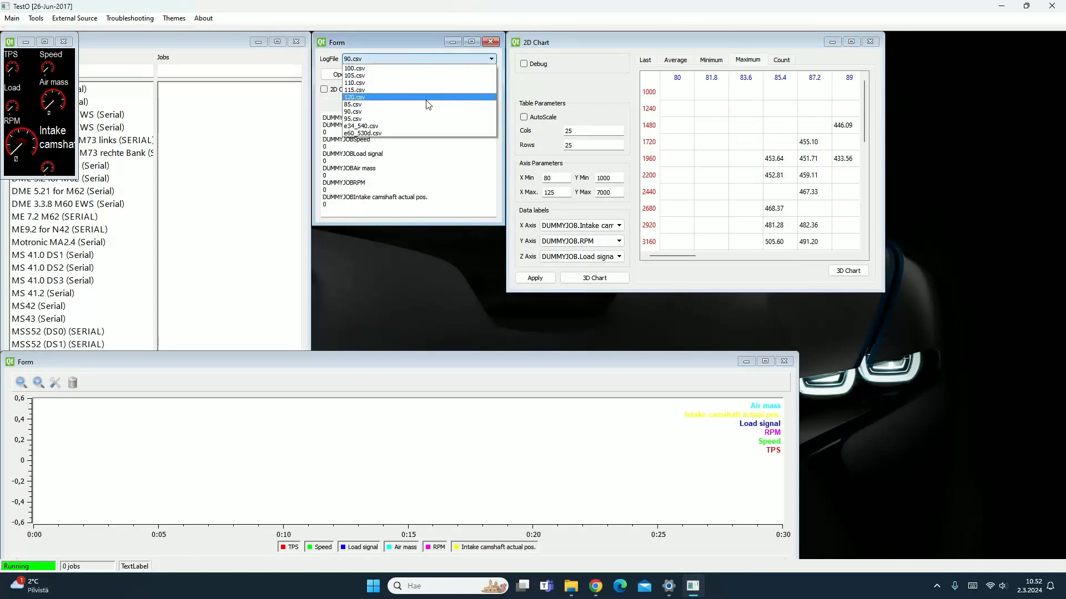
left_click(379, 103)
left_click(341, 75)
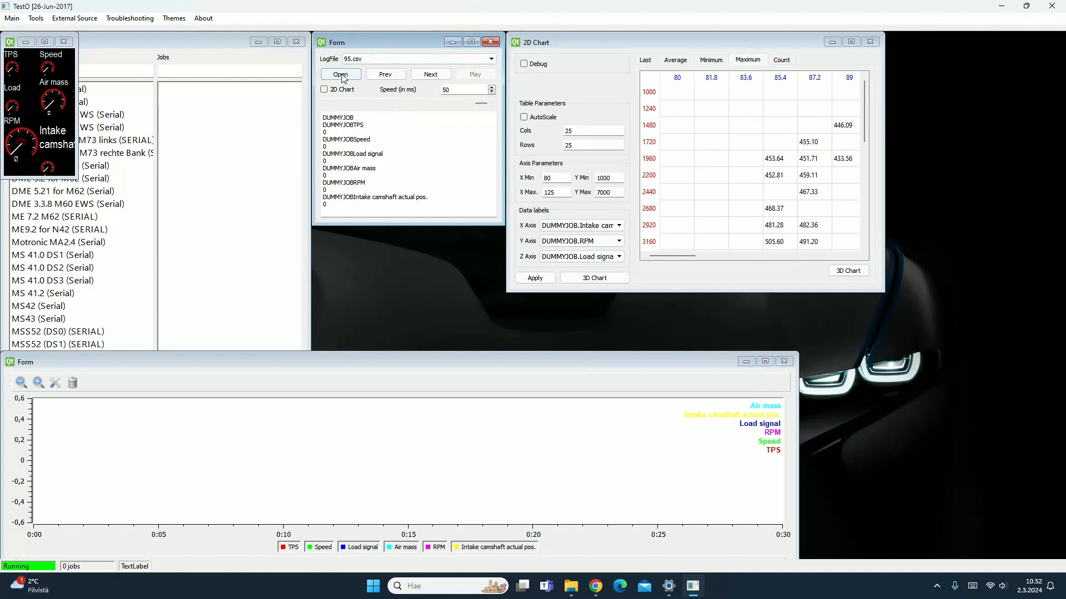
left_click(471, 76)
Load the log file 100.csv, play it back into the 2D chart and stop the playback
left_click(492, 59)
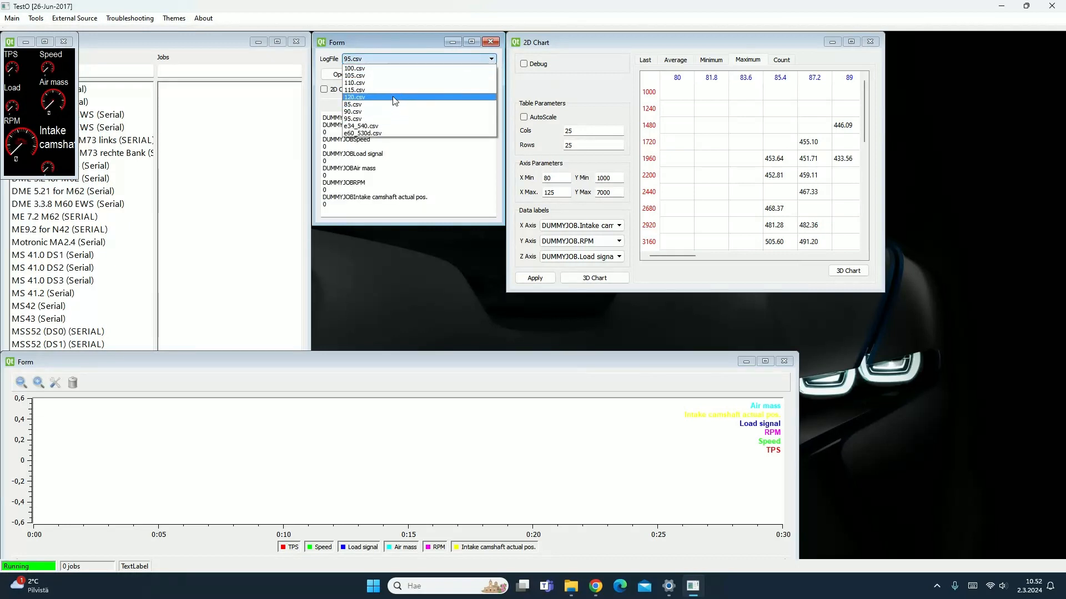
left_click(388, 68)
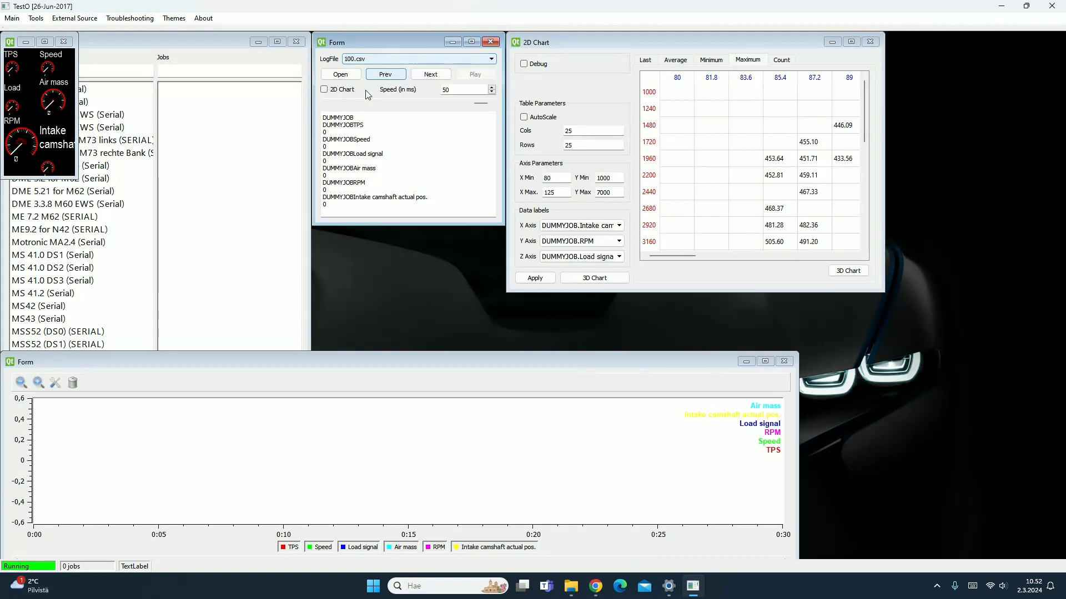
left_click(461, 74)
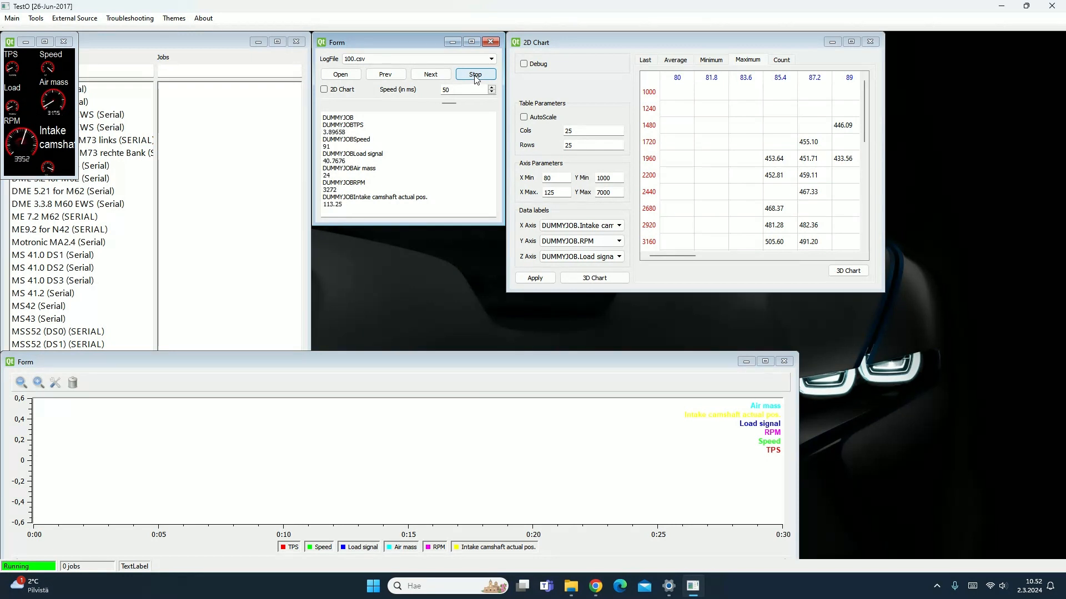
left_click(476, 75)
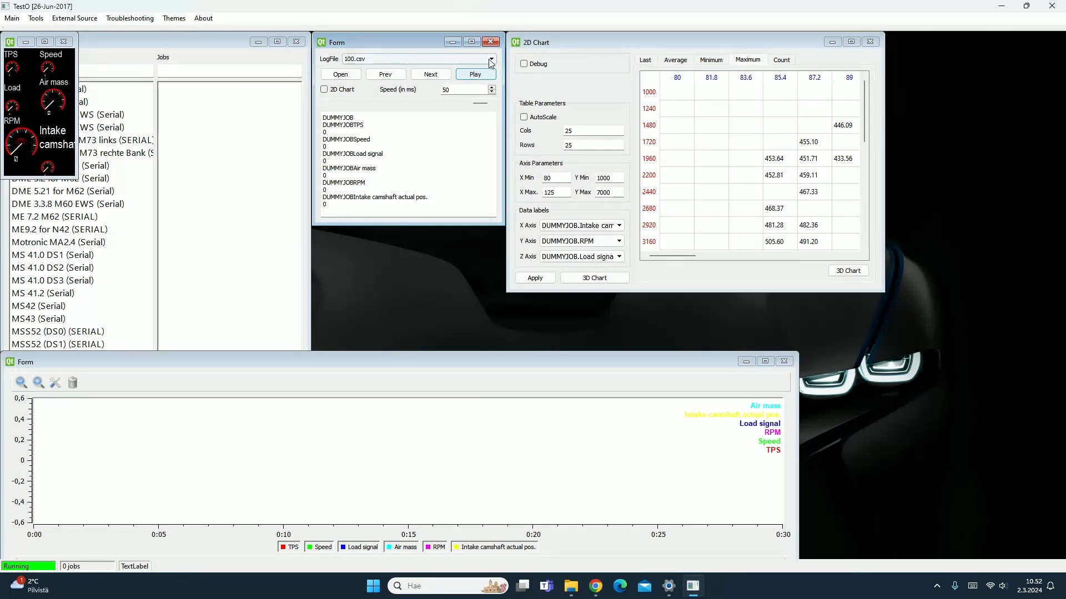
Load the log file 105.csv, play it back into the 2D chart and stop the playback
left_click(487, 60)
left_click(436, 74)
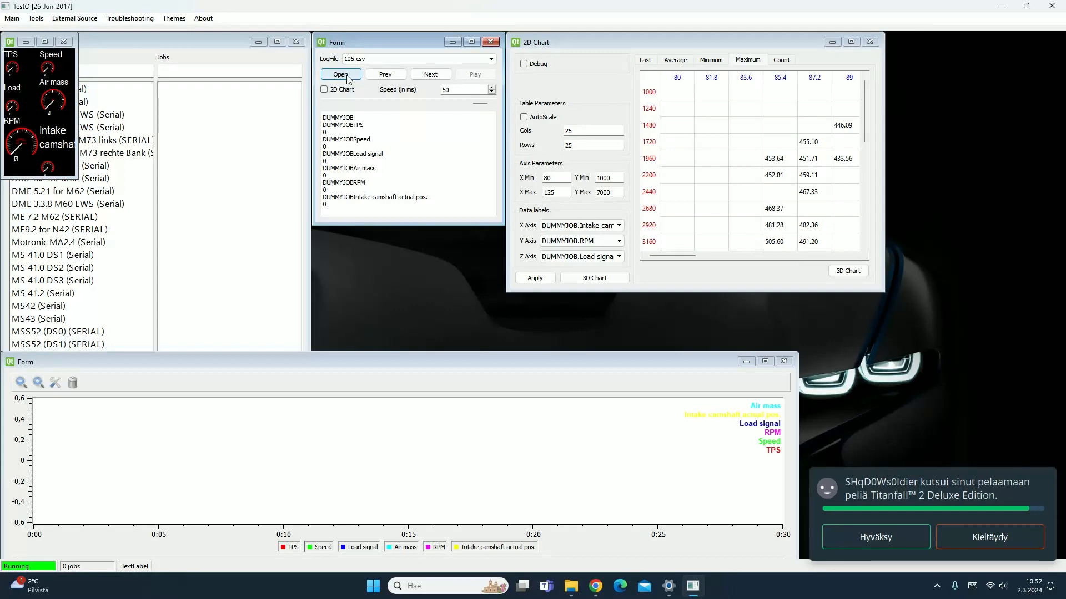
left_click(348, 78)
left_click(476, 74)
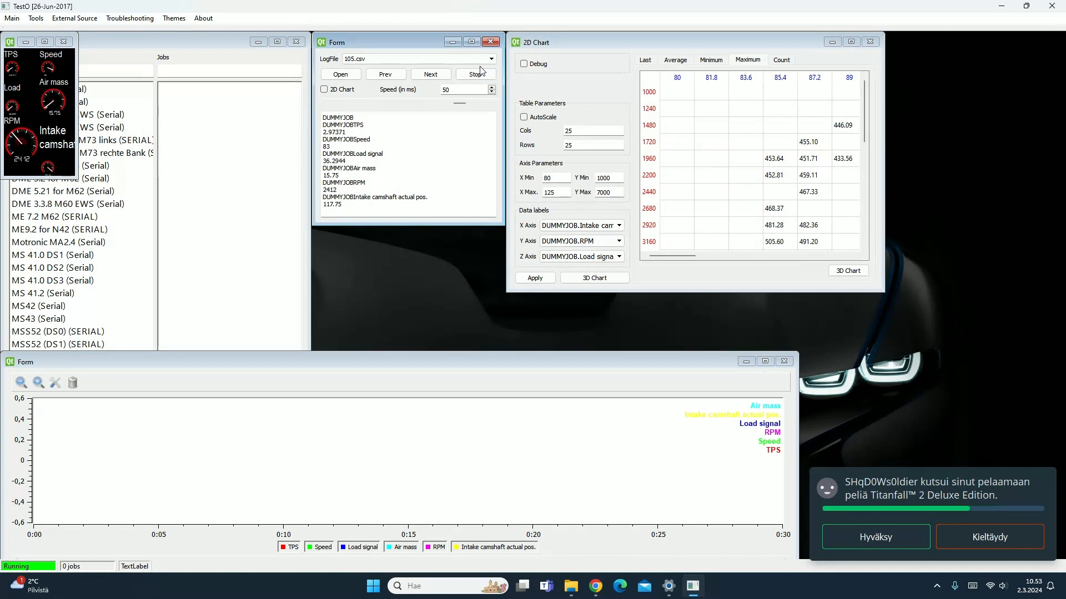
left_click(483, 74)
Load the log file 110.csv, play it back into the 2D chart and stop the playback
left_click(488, 59)
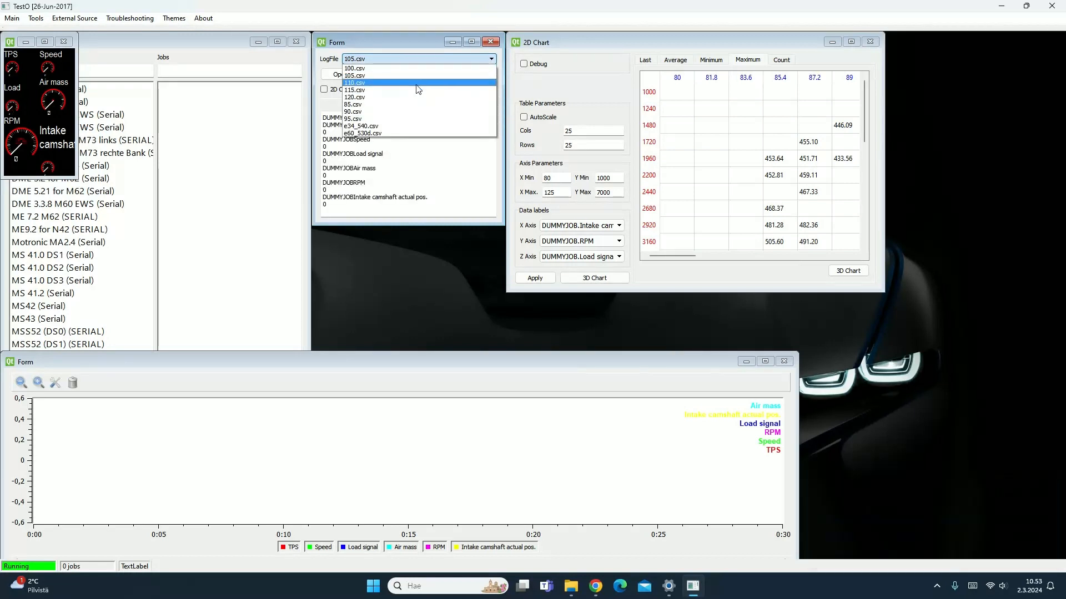
left_click(419, 82)
left_click(469, 77)
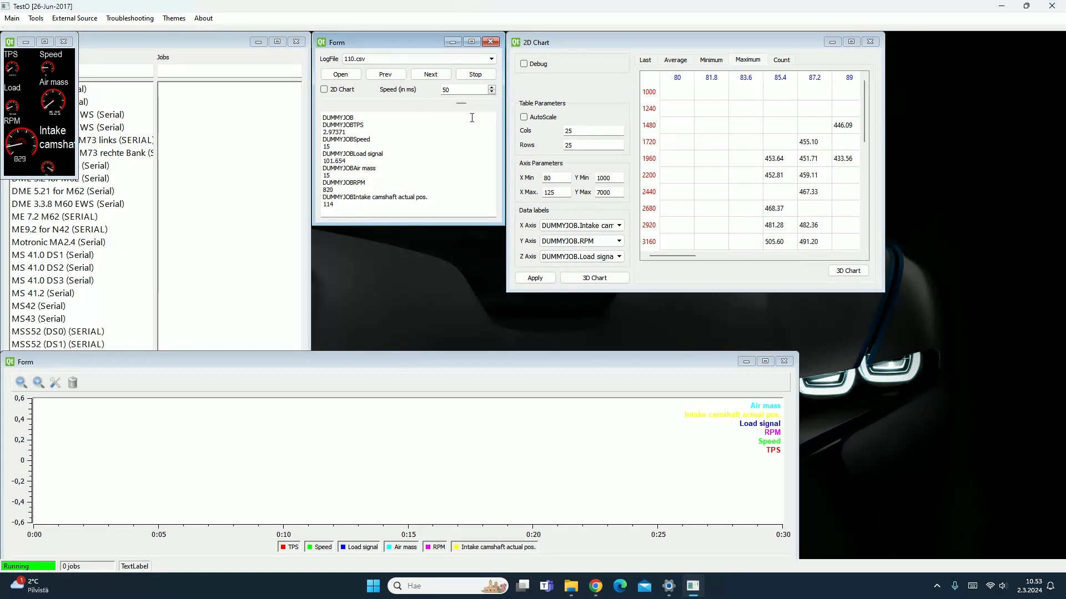
left_click(478, 73)
Load the log file 115.csv, play it back into the 2D chart and stop the playback
left_click(439, 58)
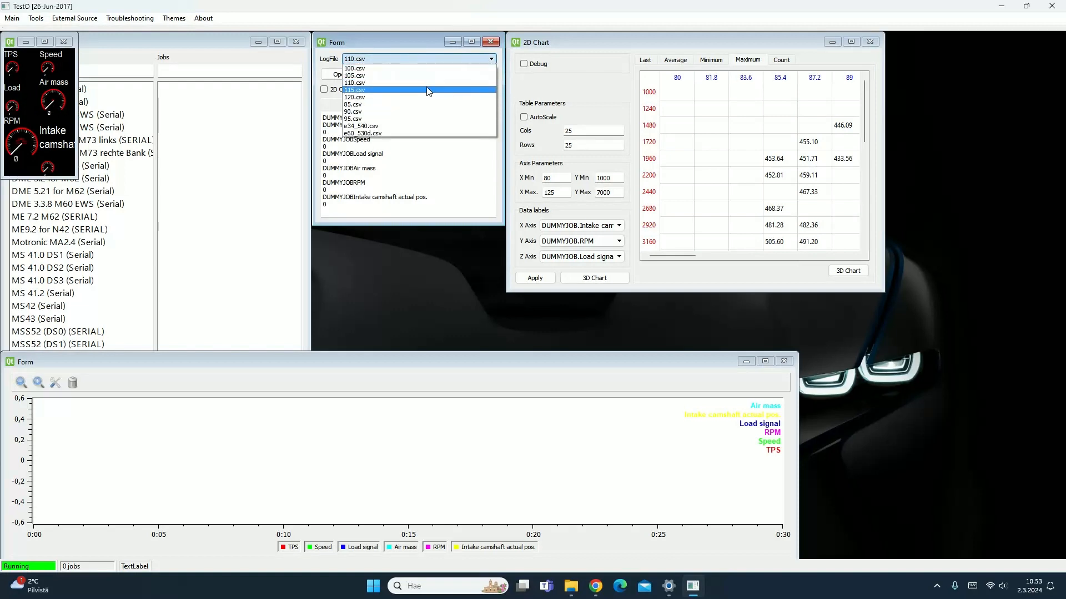
left_click(406, 91)
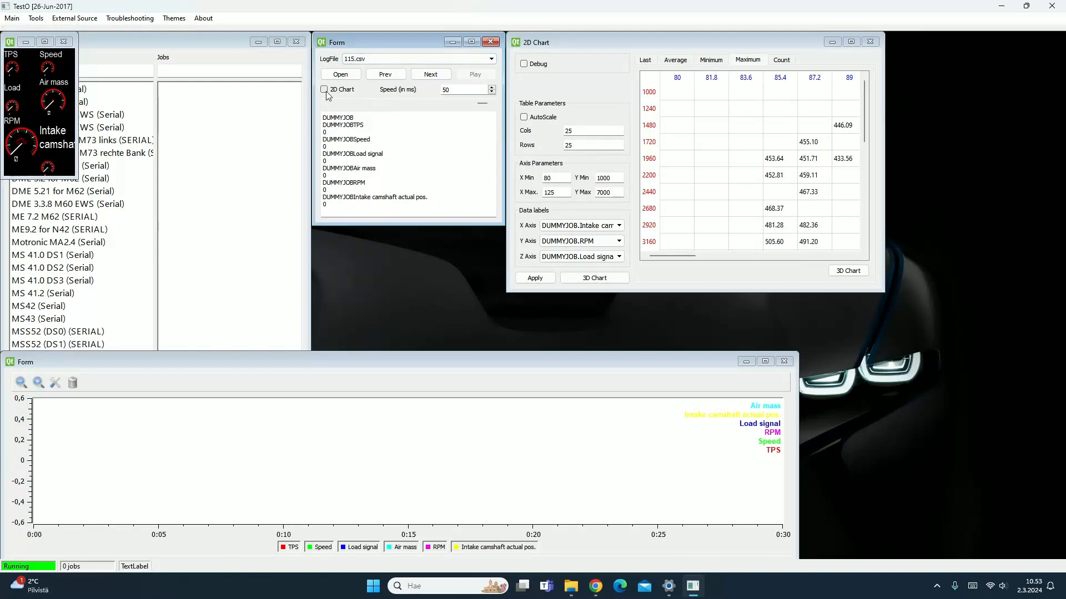
left_click(341, 77)
left_click(473, 75)
left_click(475, 74)
Load the log file 120.csv, play it back into the 2D chart and stop the playback
left_click(421, 59)
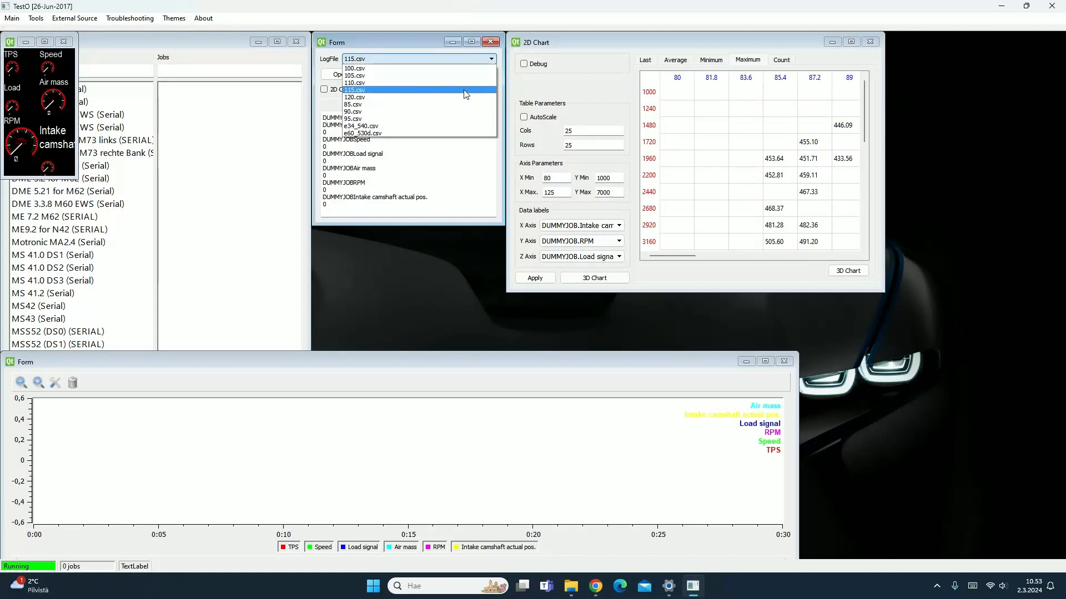
left_click(377, 98)
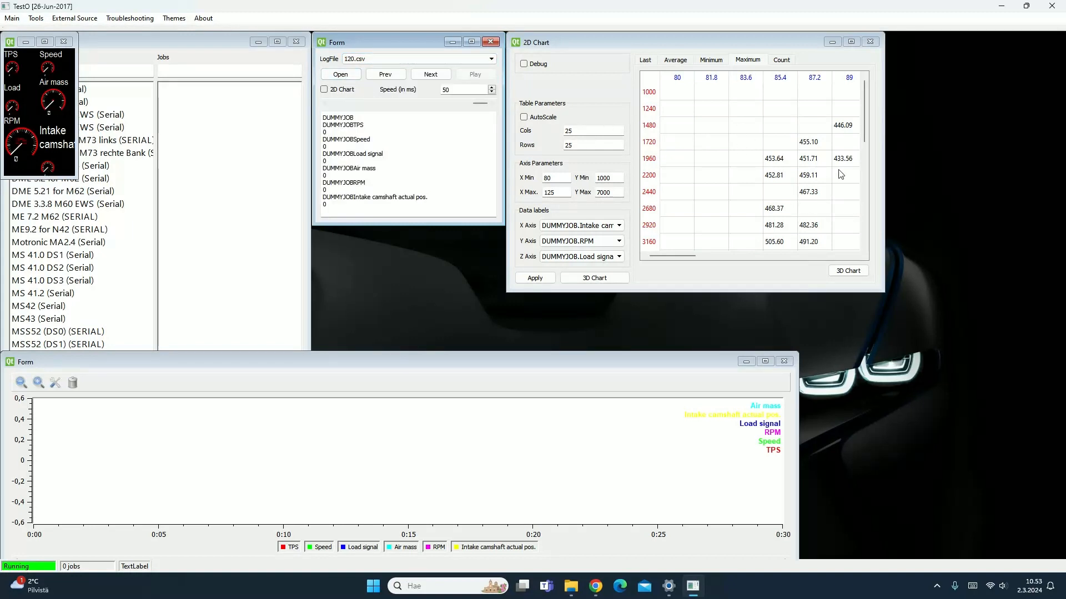
left_click(340, 74)
left_click(473, 76)
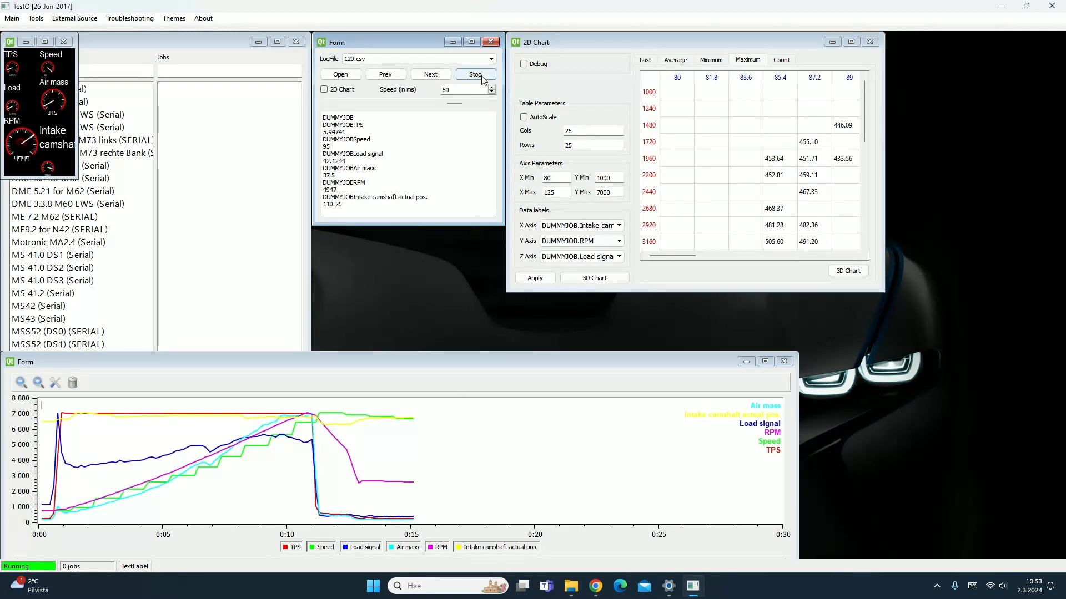
left_click(481, 77)
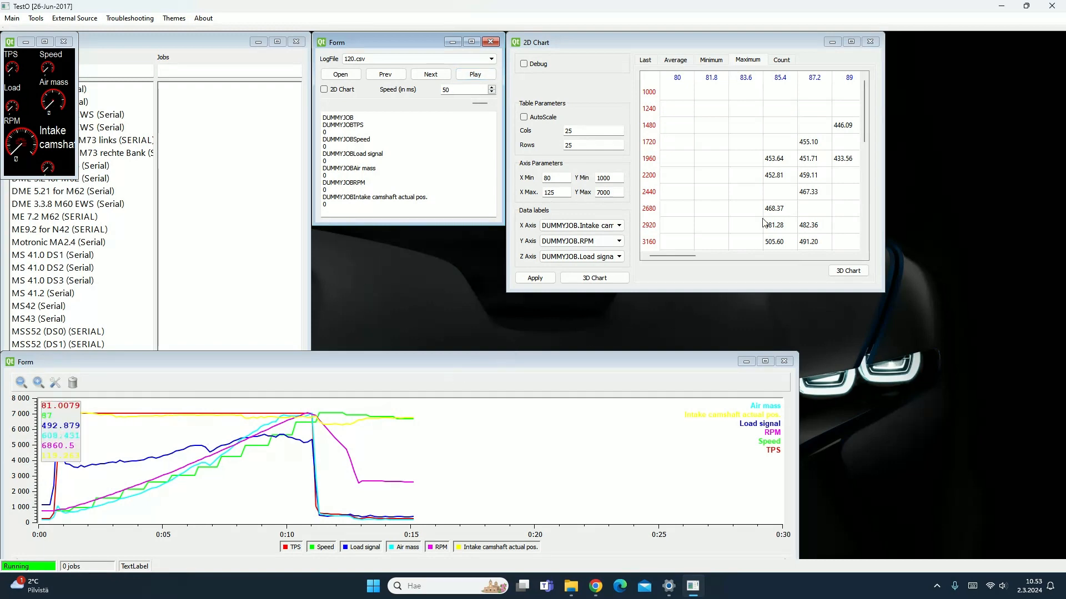
View the combined Maximum table at full size and open a 3D chart of it
left_click(852, 44)
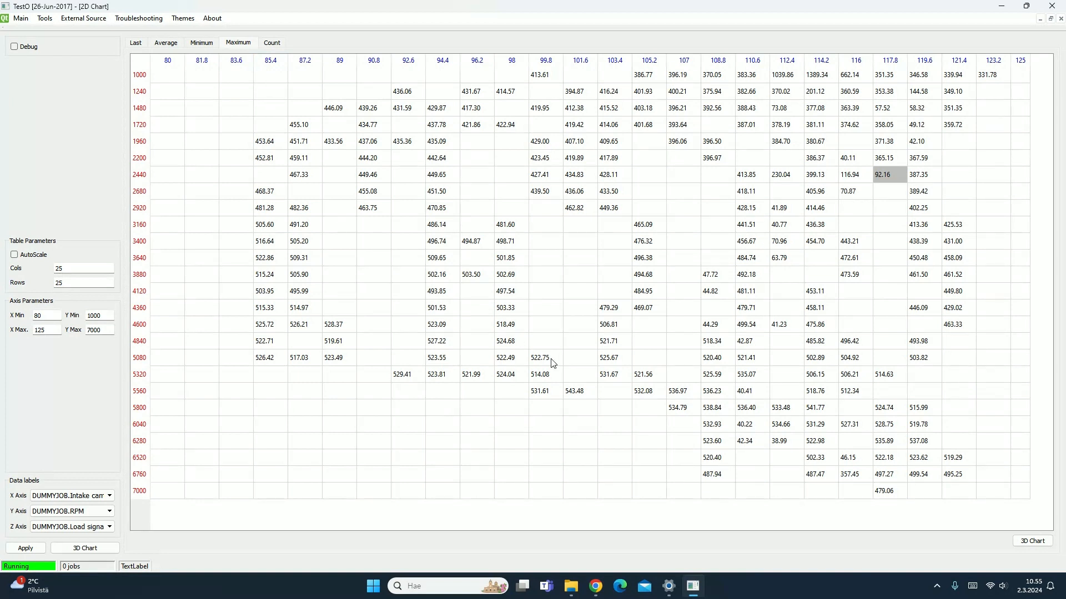
left_click(1033, 541)
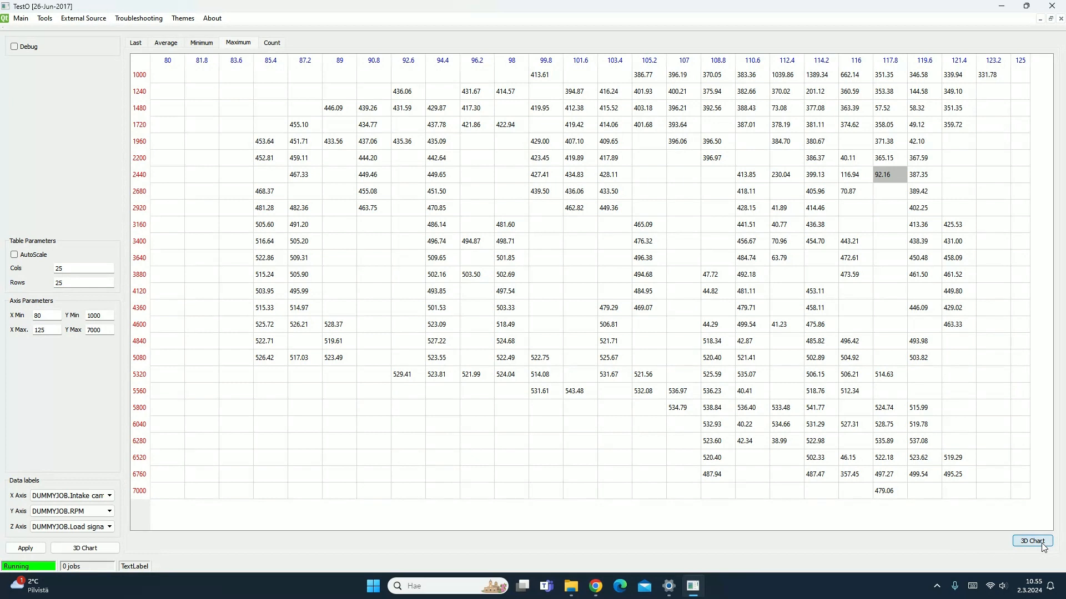